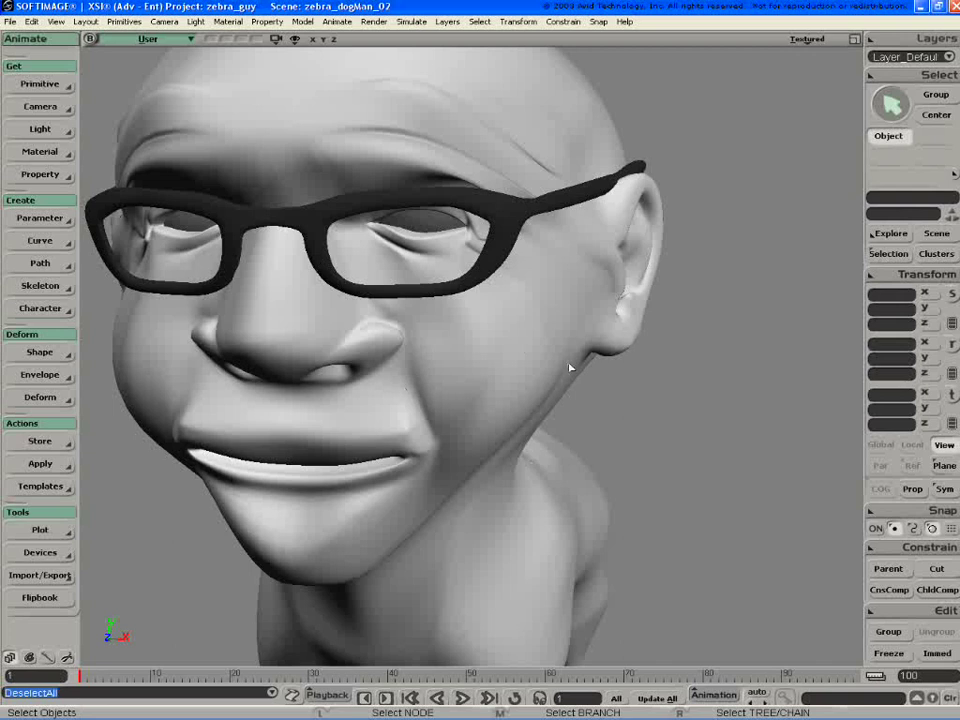
Examine the character's head and dog body from the front and the side
key("o")
left_click_drag(604, 369, 542, 413)
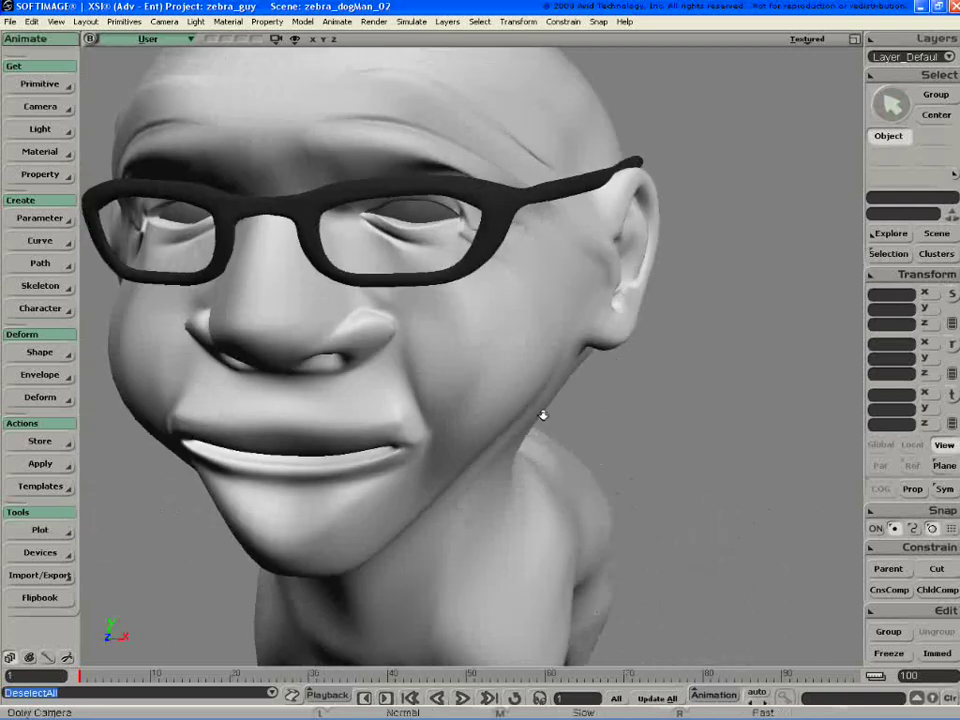
scroll(542, 413, "down", 5)
key("o")
left_click_drag(638, 290, 599, 301)
key("z")
left_click_drag(585, 354, 543, 350)
key("p")
key("o")
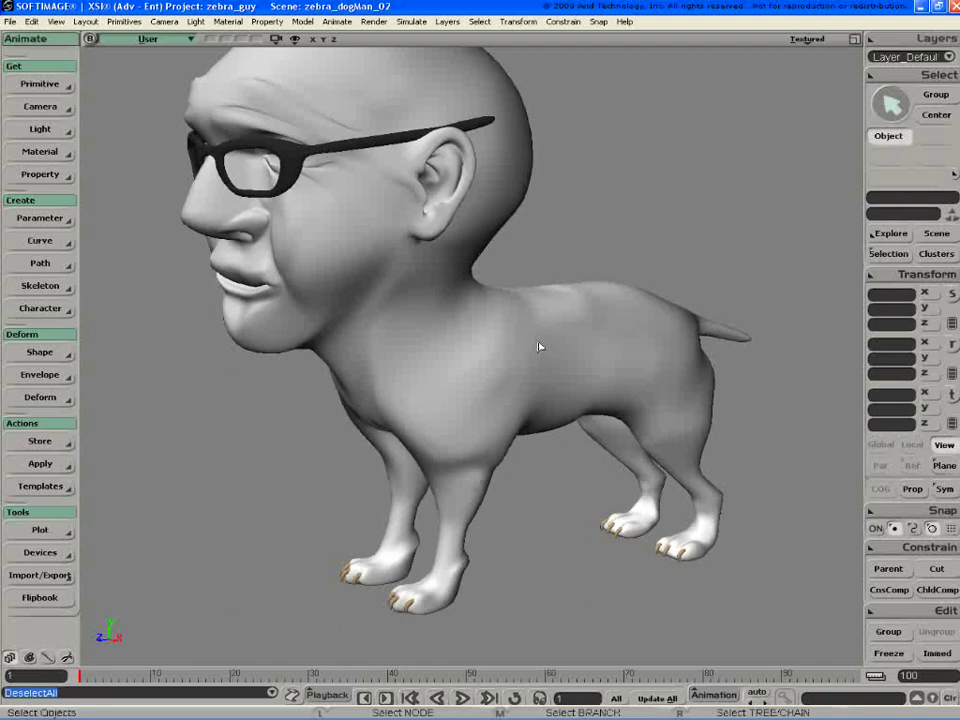
Remove the polygons on the lower front legs just above the paws from the body mesh's polygon selection
left_click(539, 347)
key("o")
left_click_drag(539, 350, 514, 329)
key("y")
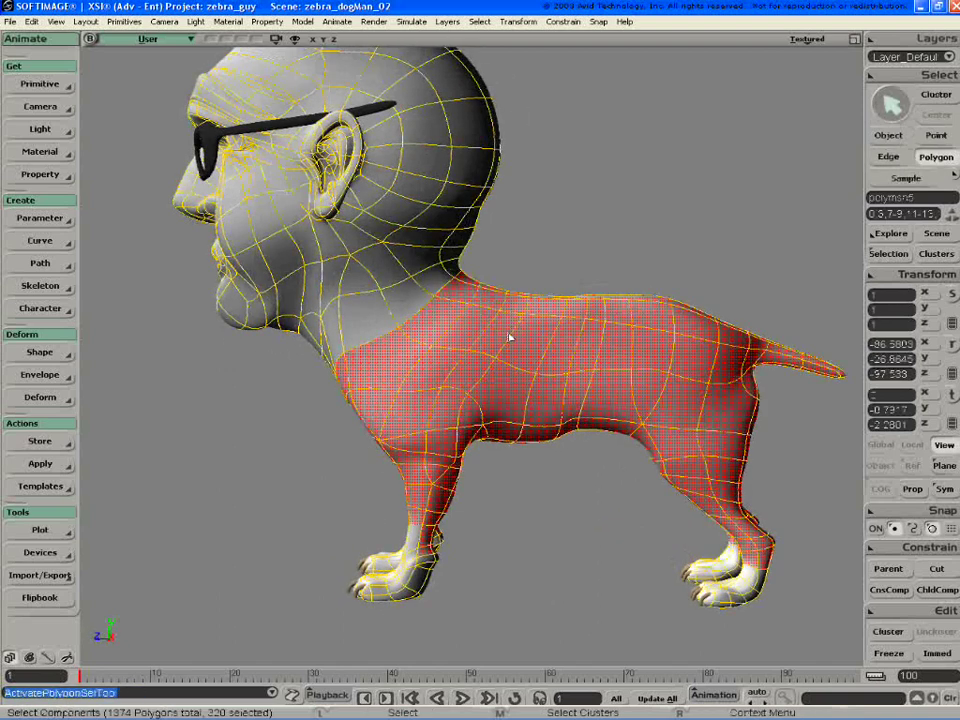
left_click_drag(467, 514, 441, 522)
scroll(458, 486, "up", 1)
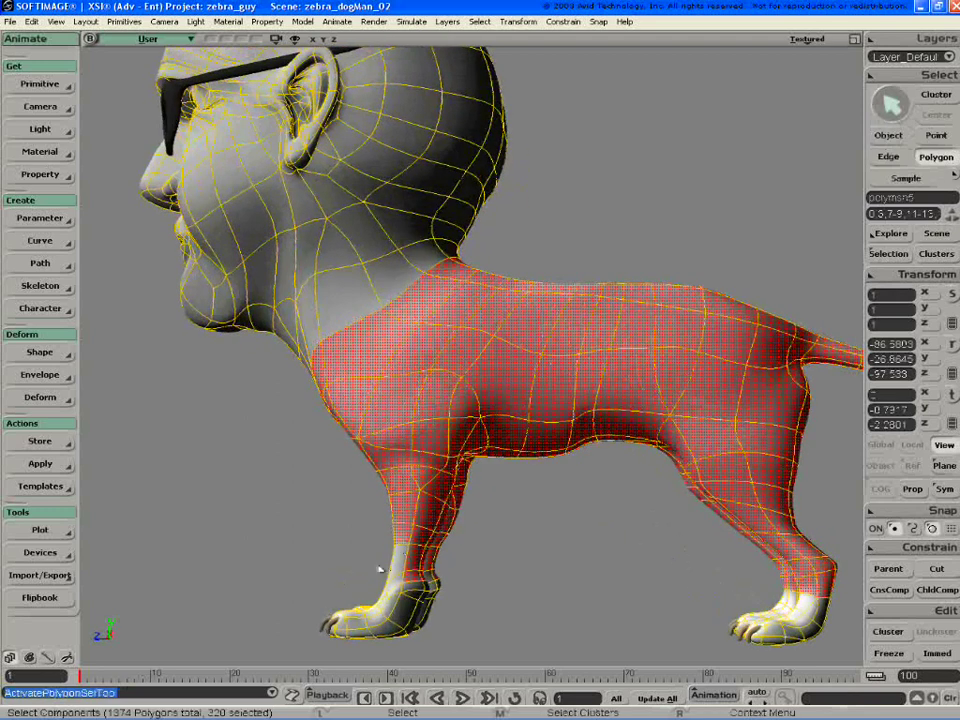
left_click_drag(371, 543, 481, 603, "ctrl+shift")
key("f")
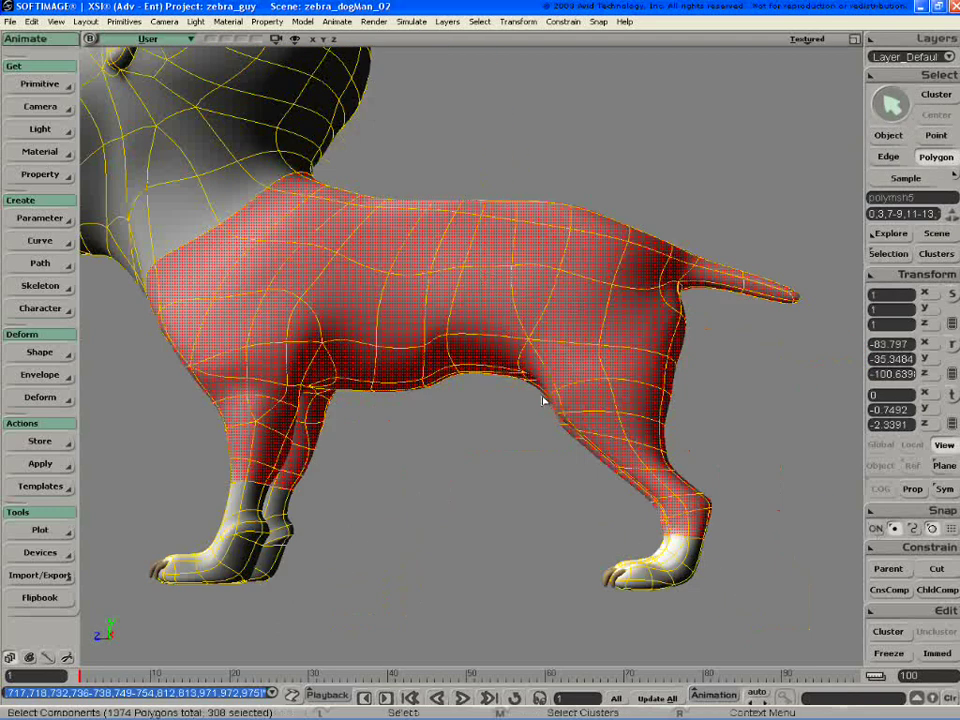
mouse_move(511, 435)
left_mouse_down()
mouse_move(499, 407)
mouse_move(525, 426)
mouse_move(506, 414)
mouse_move(530, 422)
mouse_move(529, 403)
mouse_move(521, 429)
mouse_move(491, 429)
mouse_move(506, 434)
left_mouse_up()
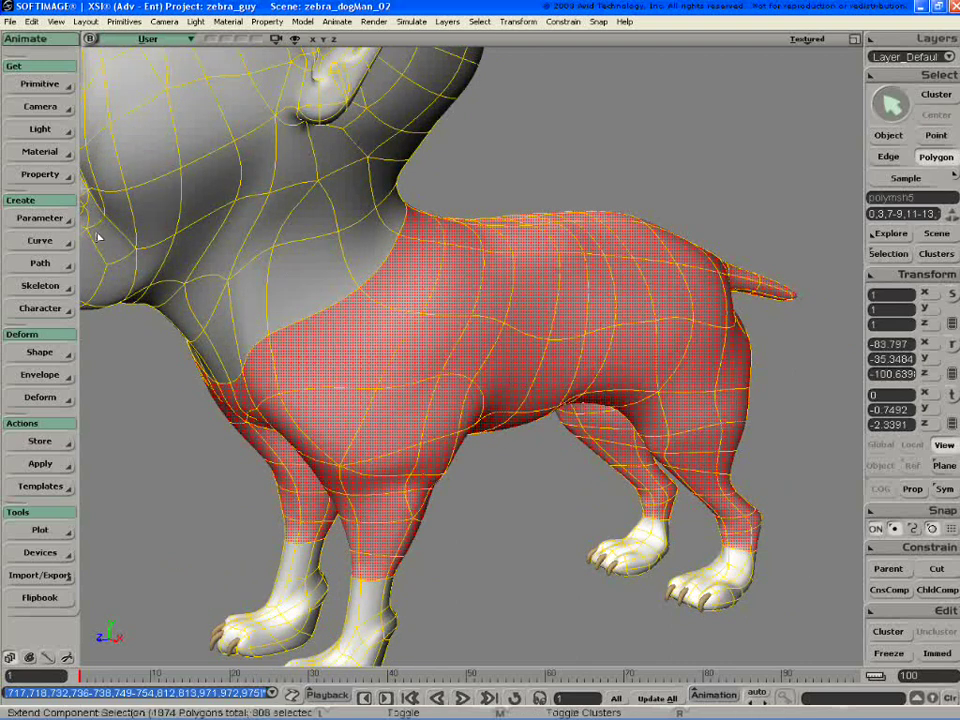
Create hair from the selected body polygons
key("ctrl+2")
left_click(49, 88)
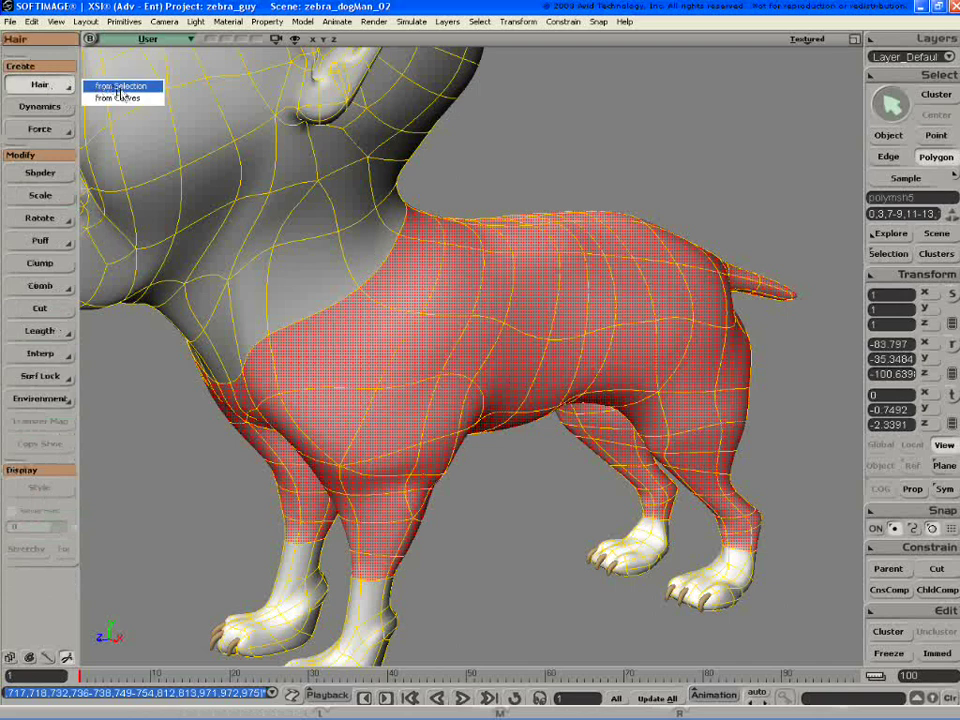
left_click(152, 86)
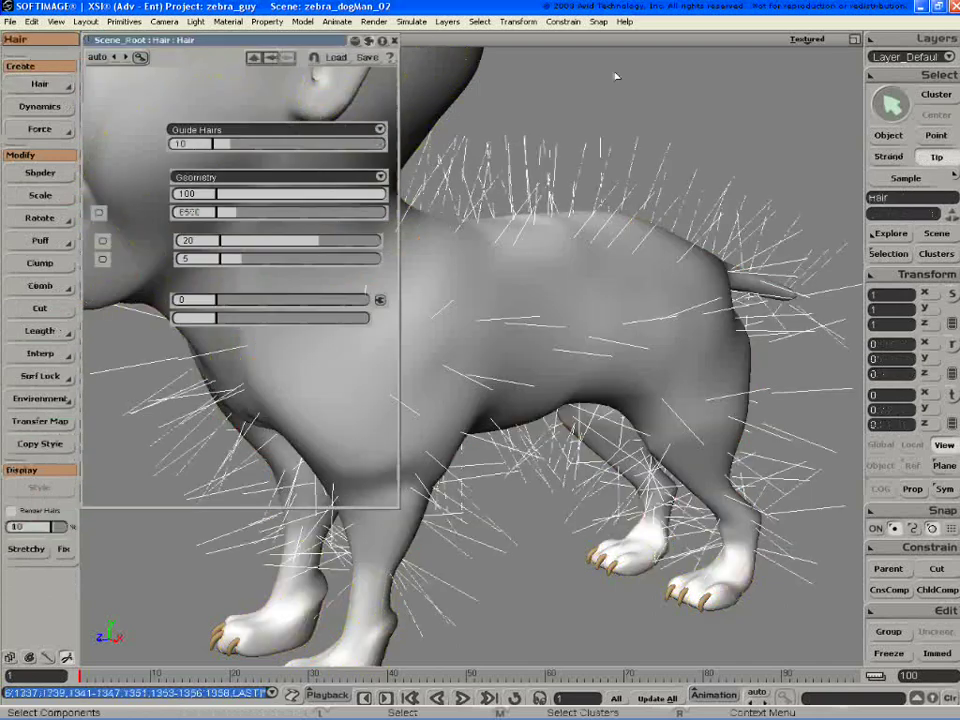
Comb the hair along the negative Y axis and close the hair properties
left_click(40, 286)
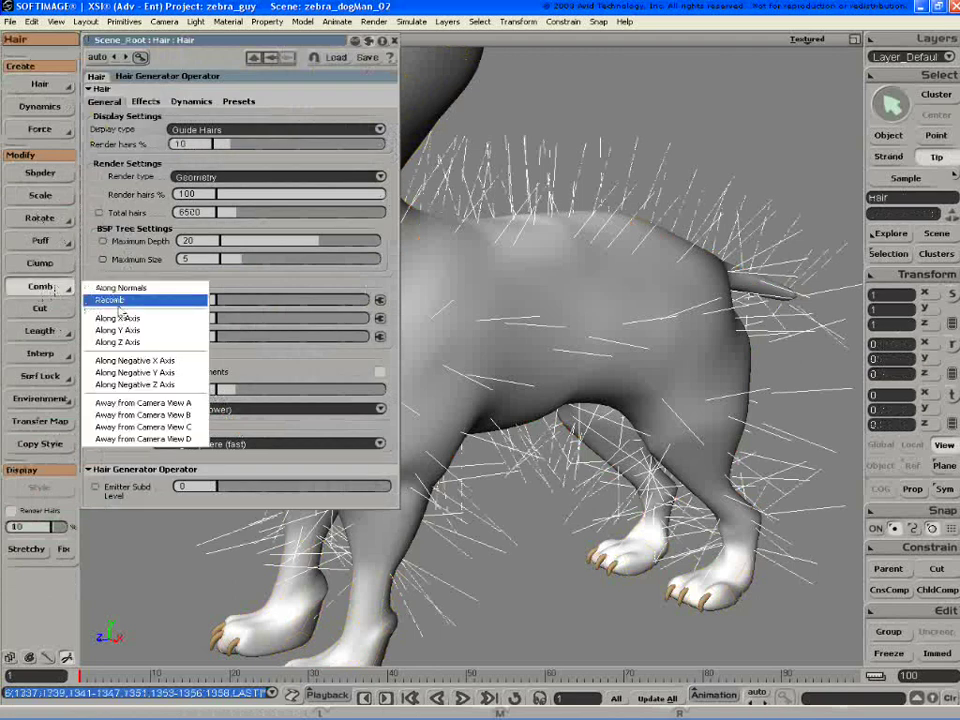
left_click(133, 372)
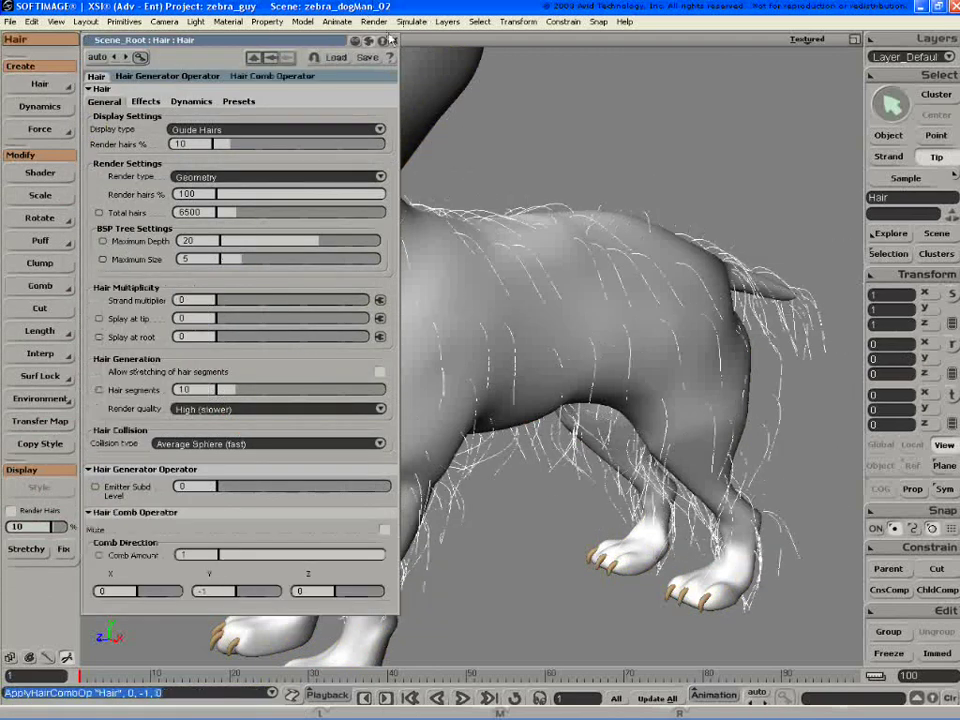
left_click(395, 41)
Puff the hair roots by about 0.55 and scale the hairs to about 0.74
left_click(40, 242)
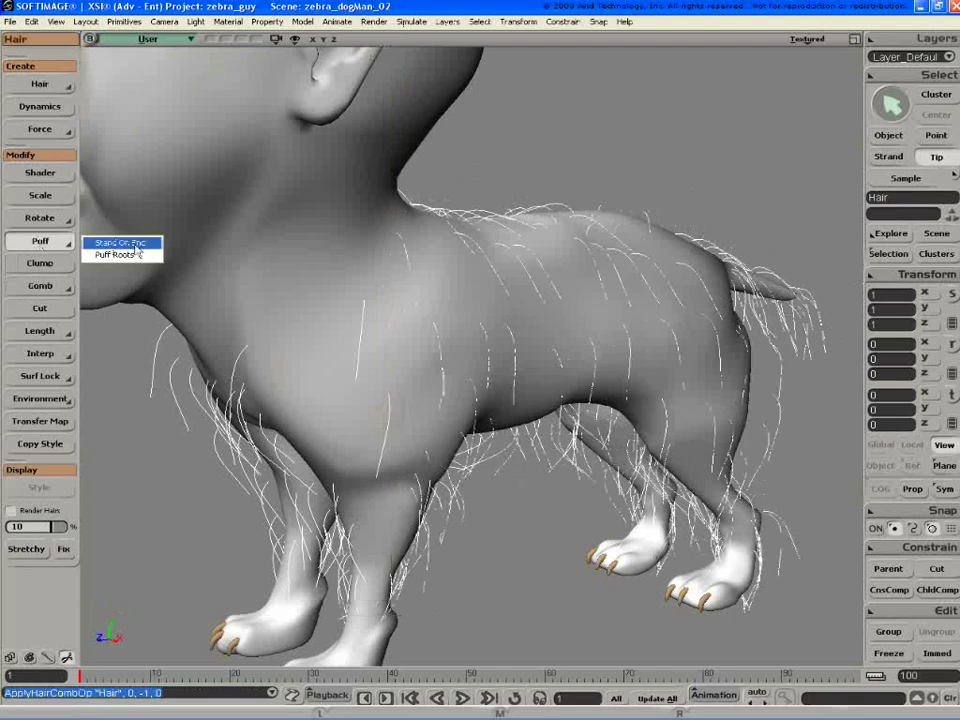
left_click(116, 255)
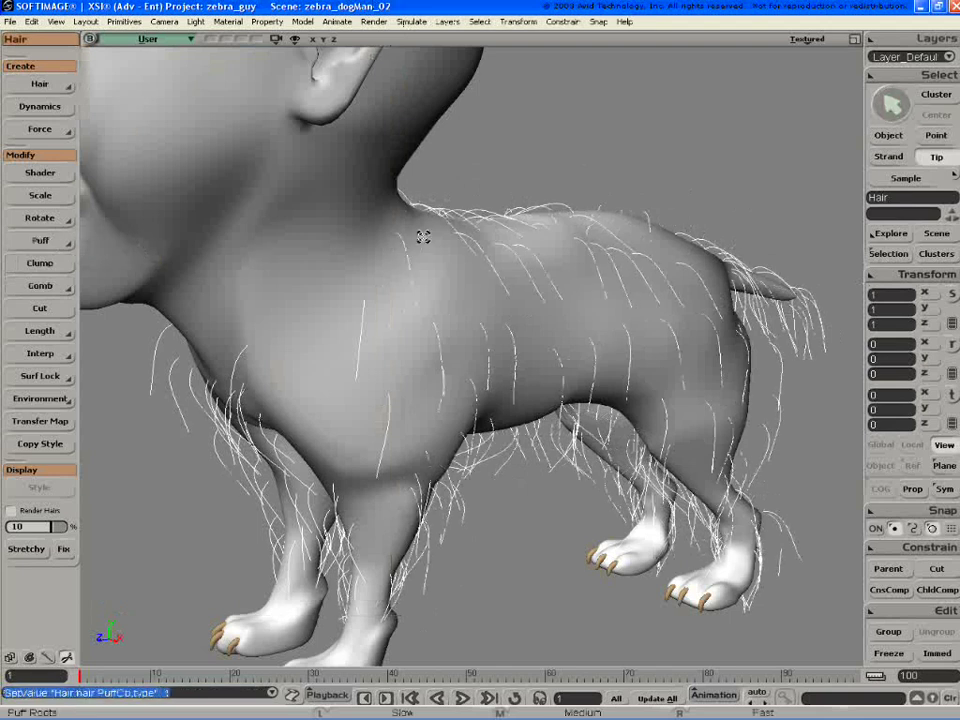
left_click_drag(522, 139, 529, 127)
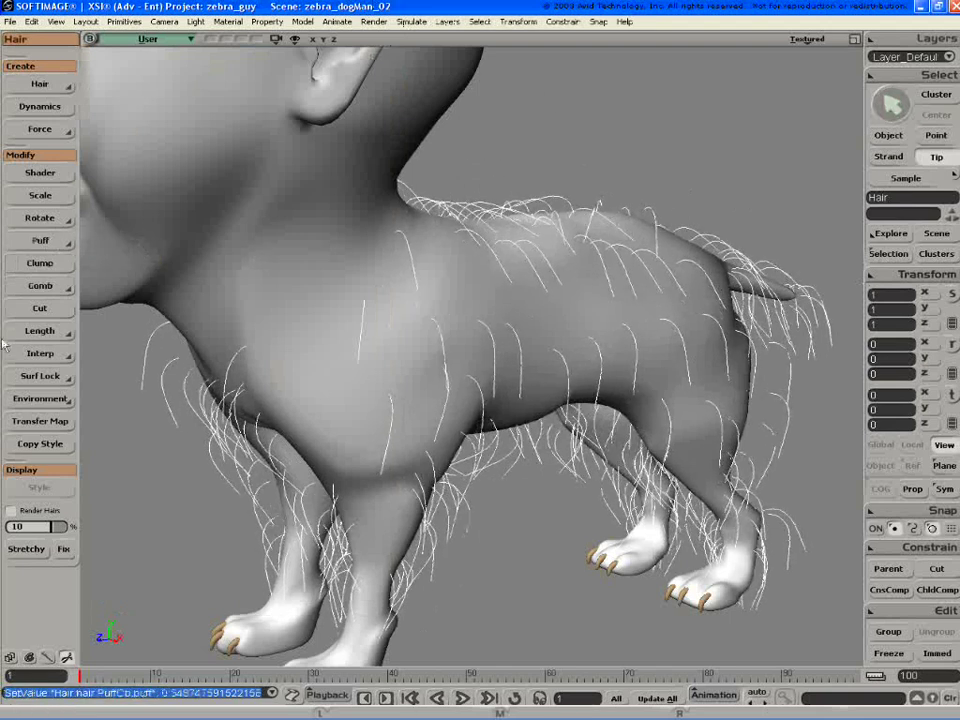
left_click(40, 196)
left_click_drag(510, 246, 490, 288)
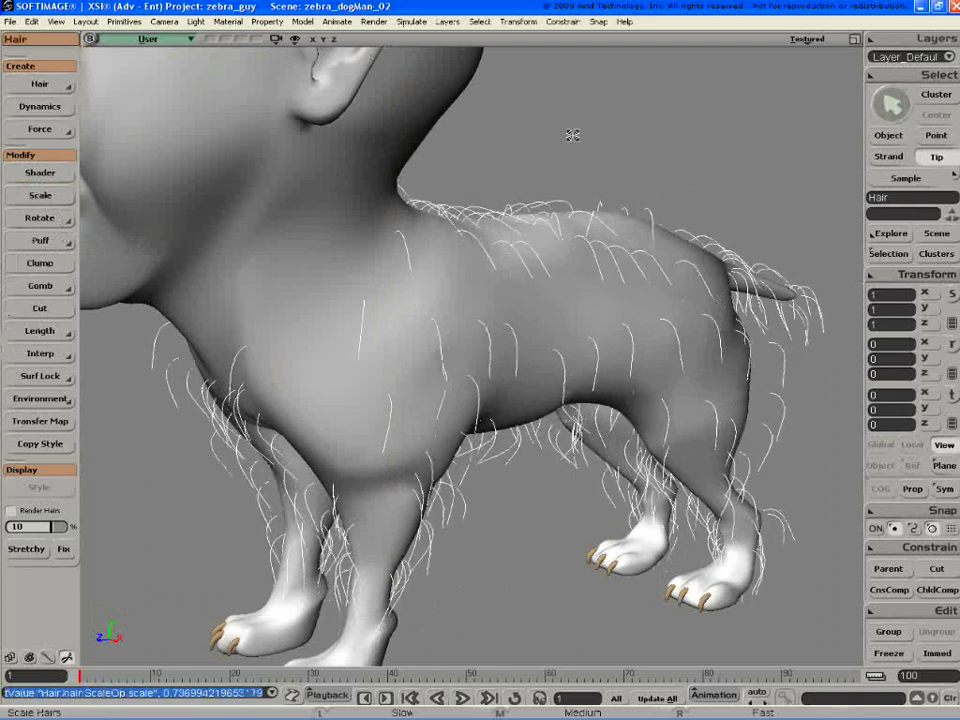
Add a cylindrical texture map to the whole character mesh
key("space")
left_click(572, 135)
left_click(257, 317)
key("f")
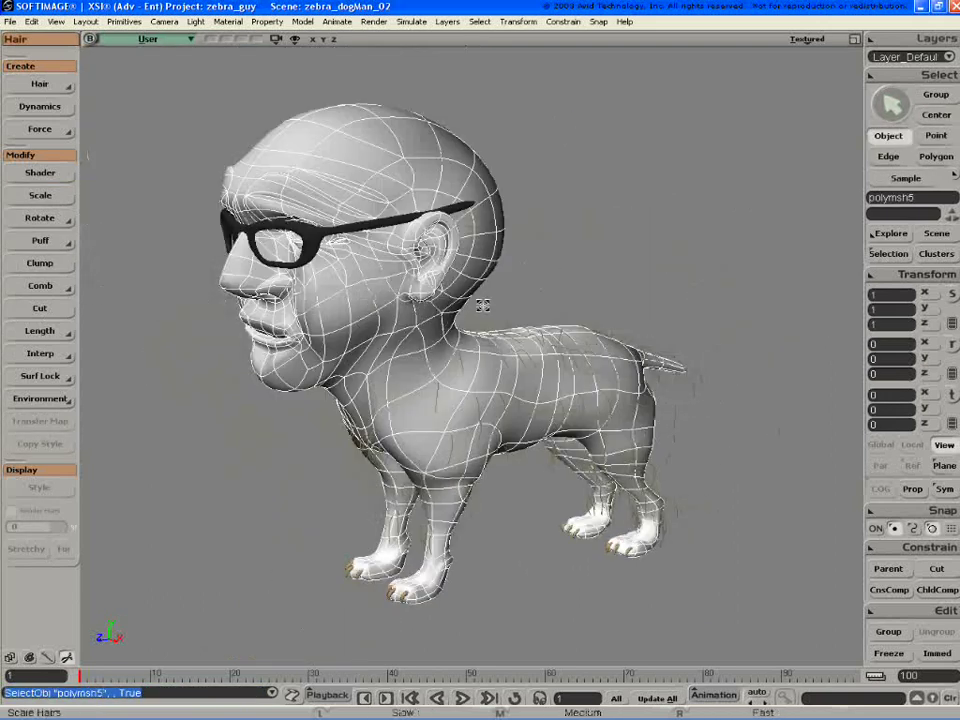
key("o")
left_click_drag(531, 330, 504, 326)
key("space")
left_click(545, 290)
key("p")
left_click_drag(546, 291, 542, 320)
key("space")
left_click(551, 376)
key("o")
key("p")
left_click_drag(542, 392, 559, 322)
key("o")
middle_click_drag(560, 320, 555, 296)
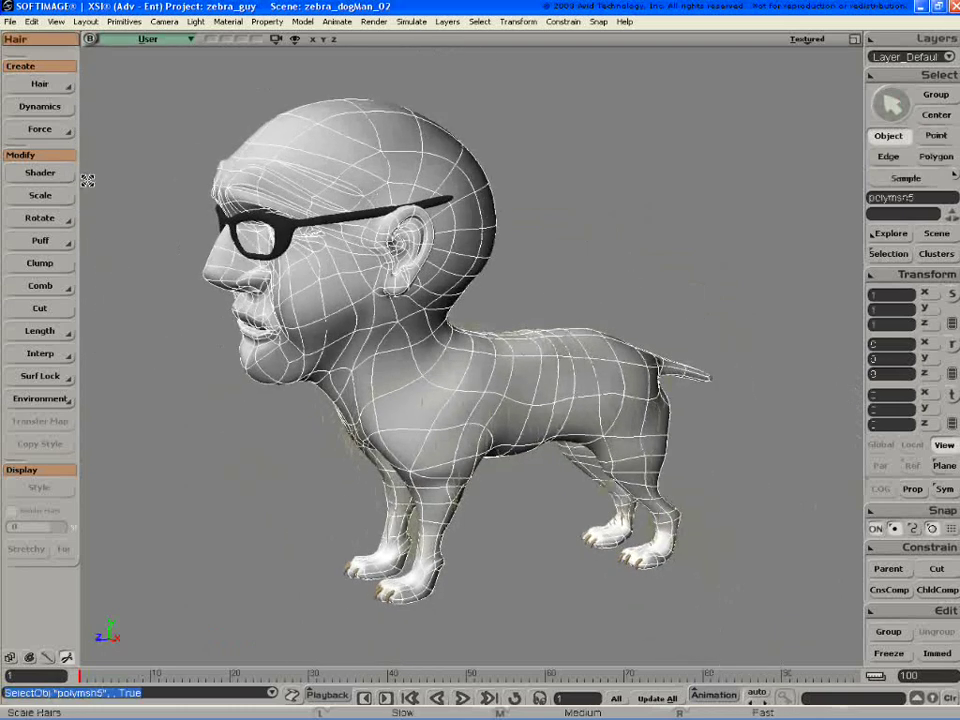
key("1")
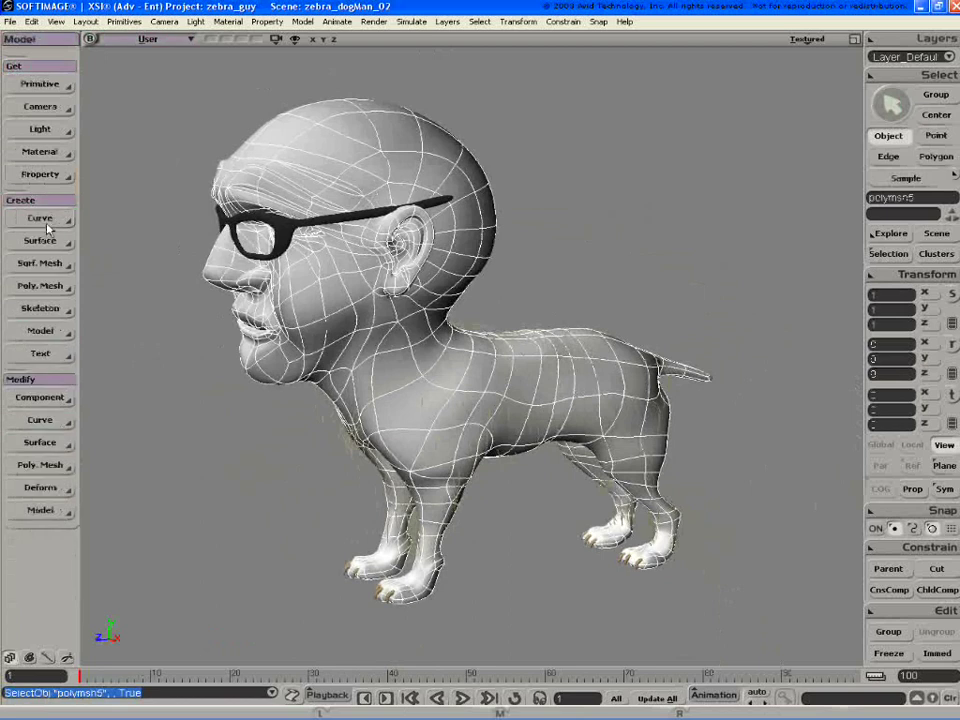
left_click(40, 174)
mouse_move(150, 189)
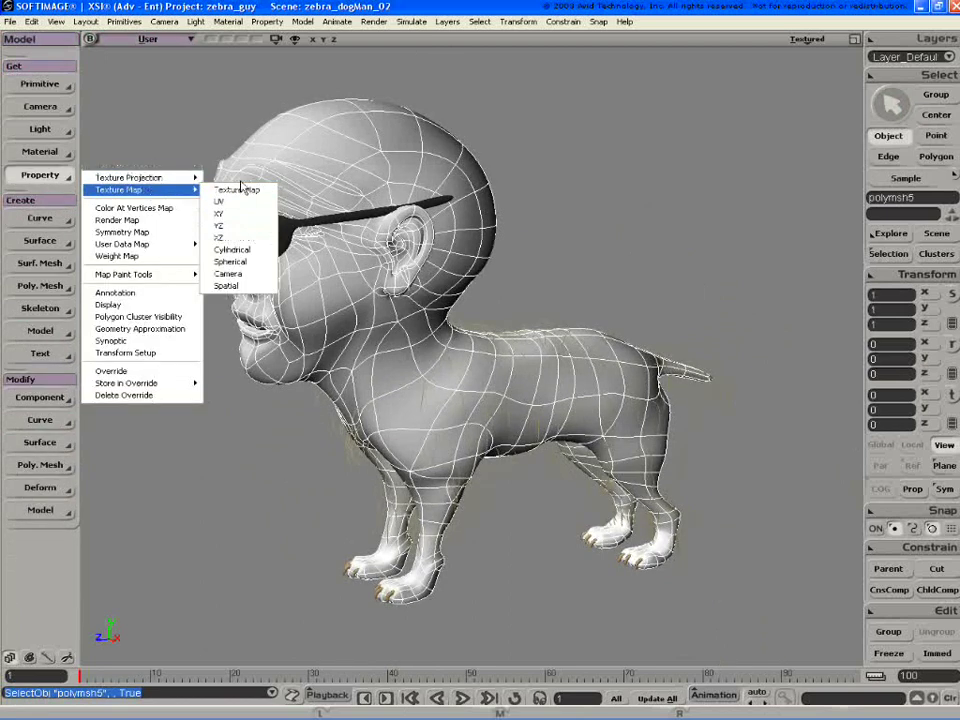
left_click(247, 251)
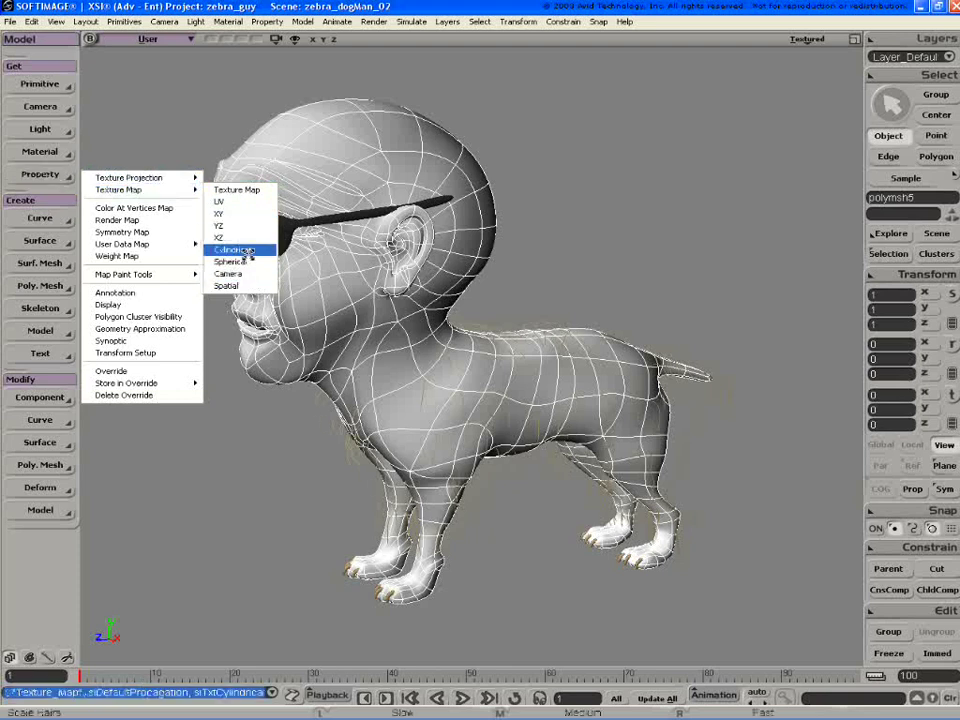
left_click(532, 92)
Fit the cylindrical texture support along the body, scaled about 0.41, 1.18, 0.41 and rotated about 66.7° in X, and hide it
key("r")
left_click_drag(459, 279, 405, 320)
key("x")
left_click_drag(572, 150, 508, 251)
left_click_drag(408, 310, 236, 245)
key("space")
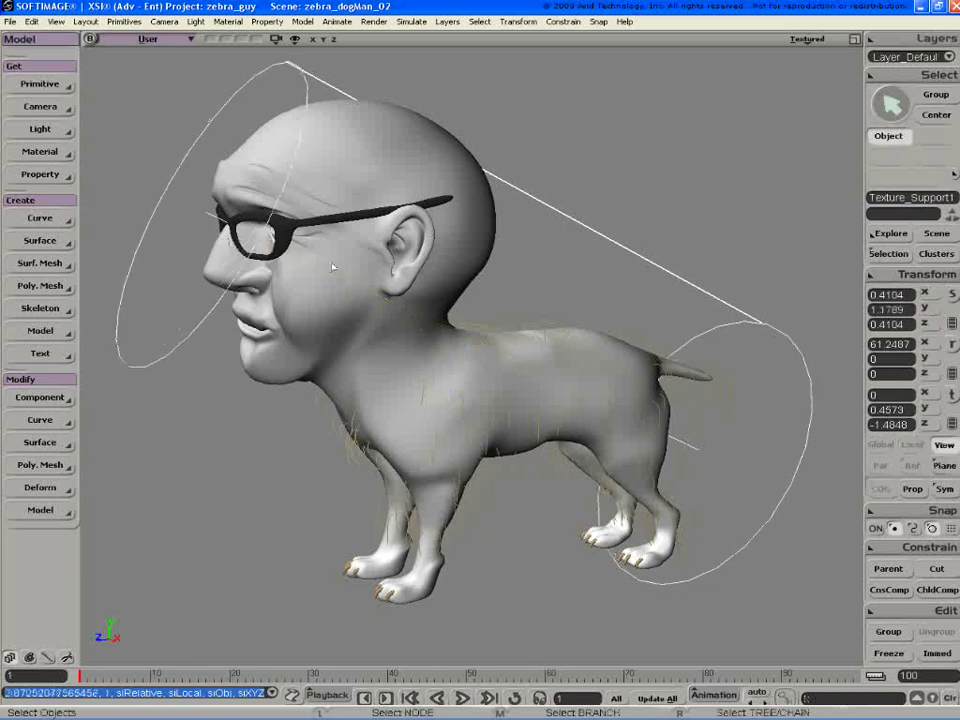
key("c")
left_click_drag(422, 297, 421, 302)
key("x")
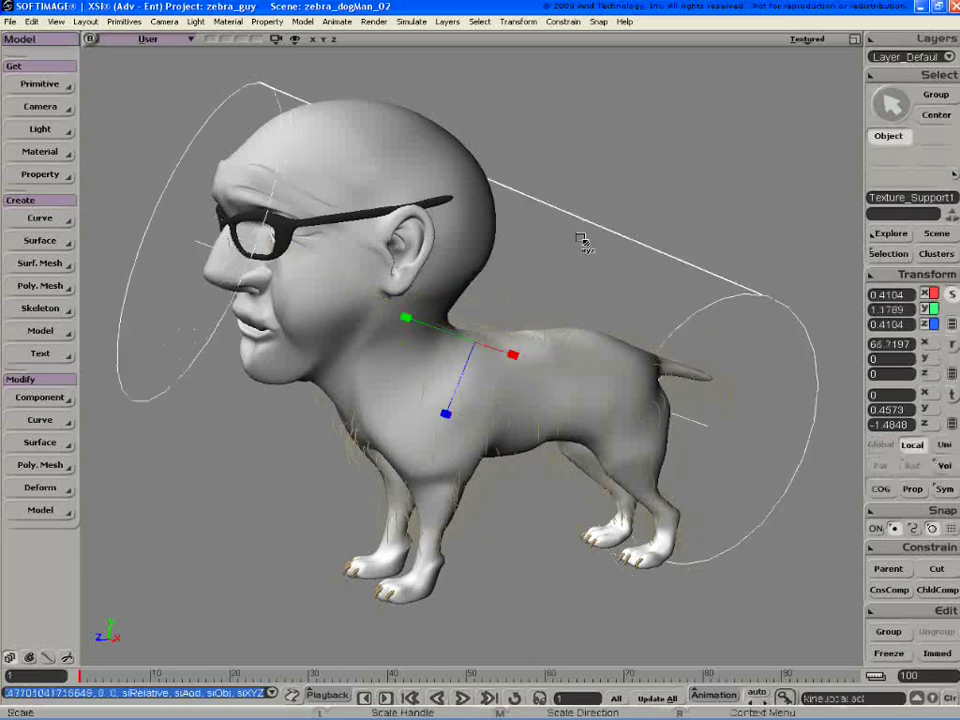
key("h")
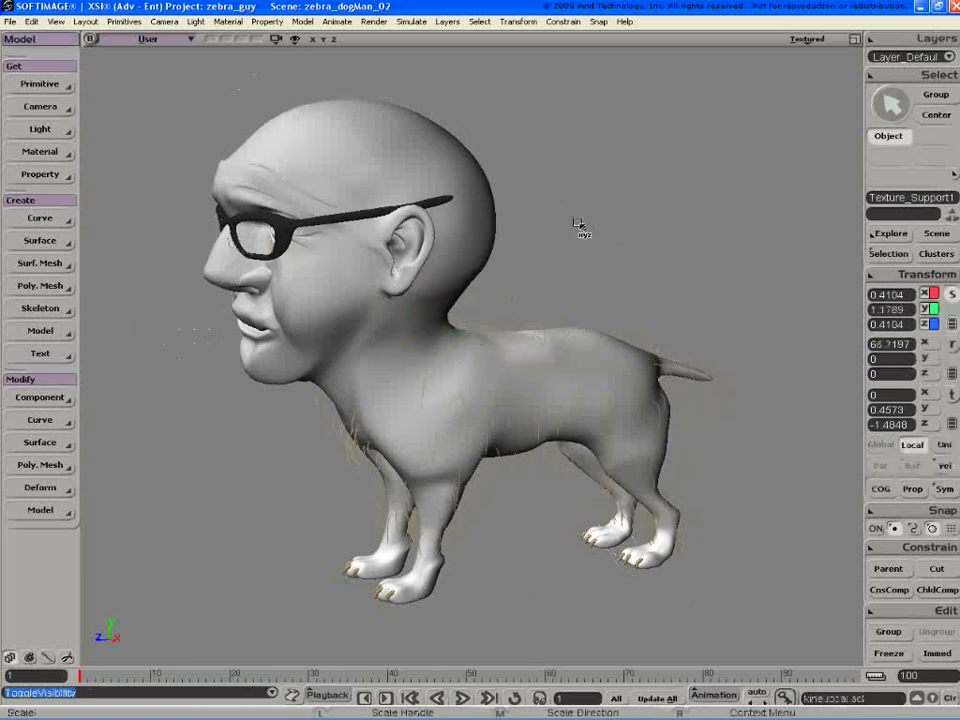
Show the character mesh's properties in a narrow explorer, leaving the hair accessible in the view
key("space")
left_click(503, 333)
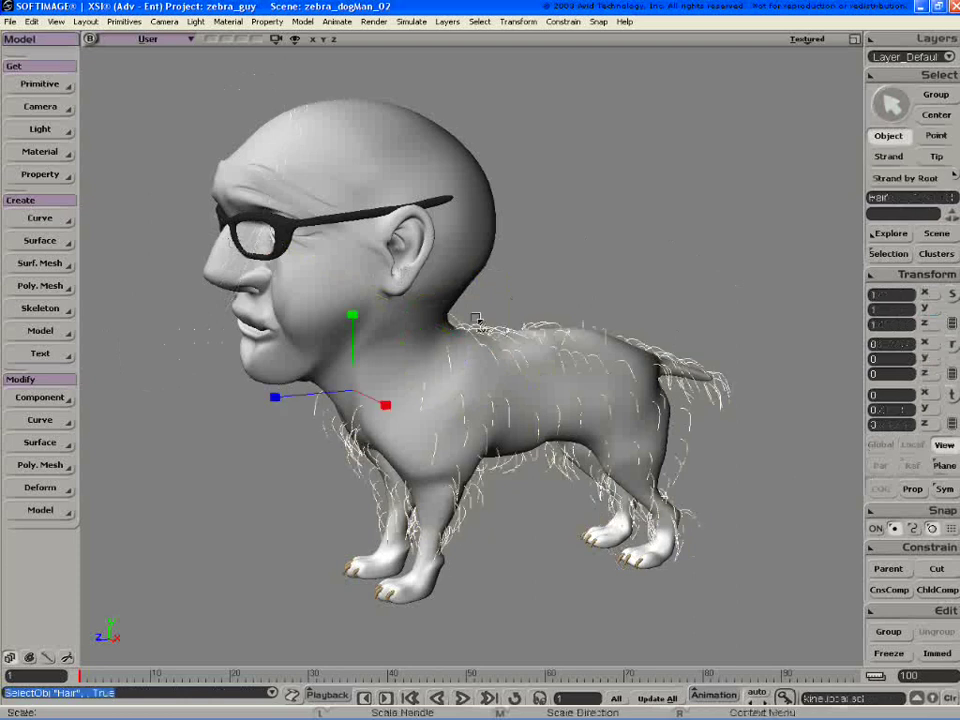
key("ctrl+2")
left_click(551, 366)
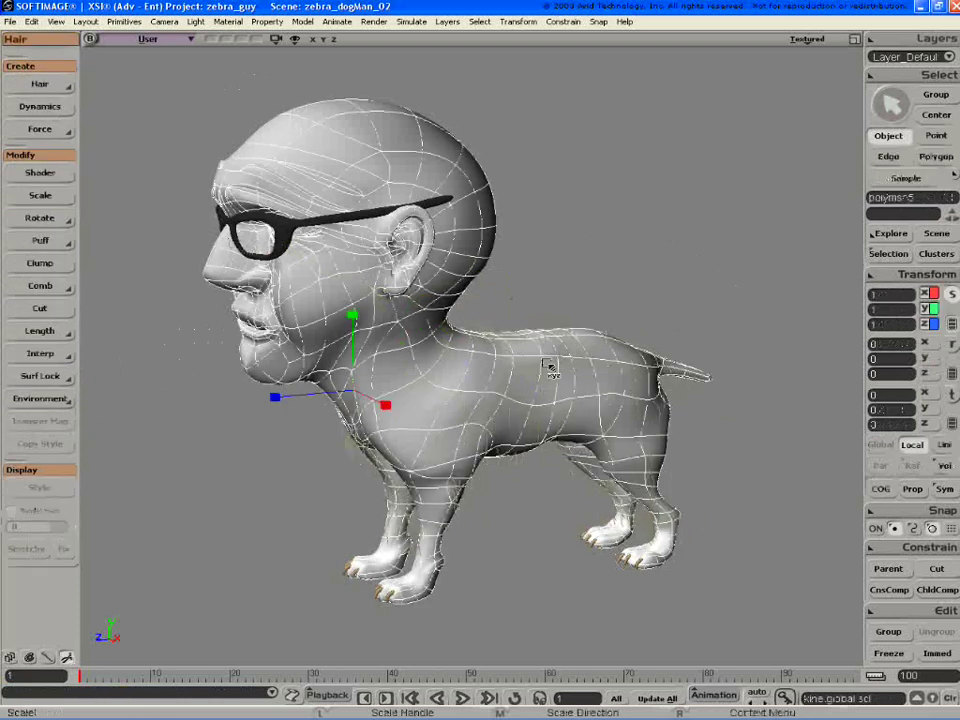
key("8")
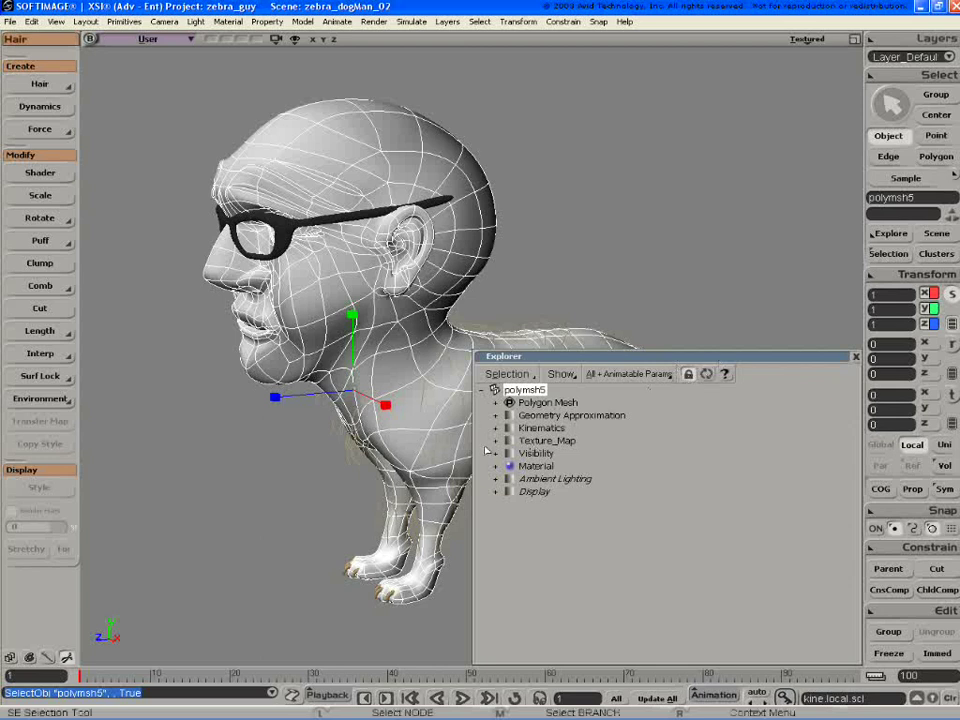
left_click_drag(474, 447, 680, 404)
Transfer the mesh's Texture_Map to the hair and close the explorer
key("space")
left_click(481, 322)
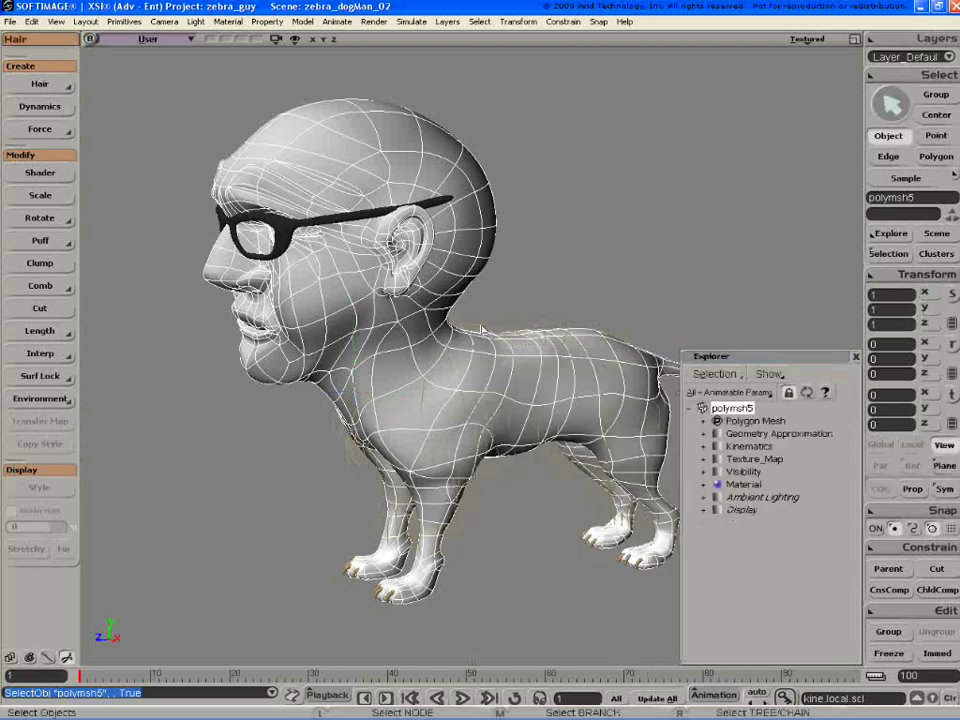
left_click(33, 424)
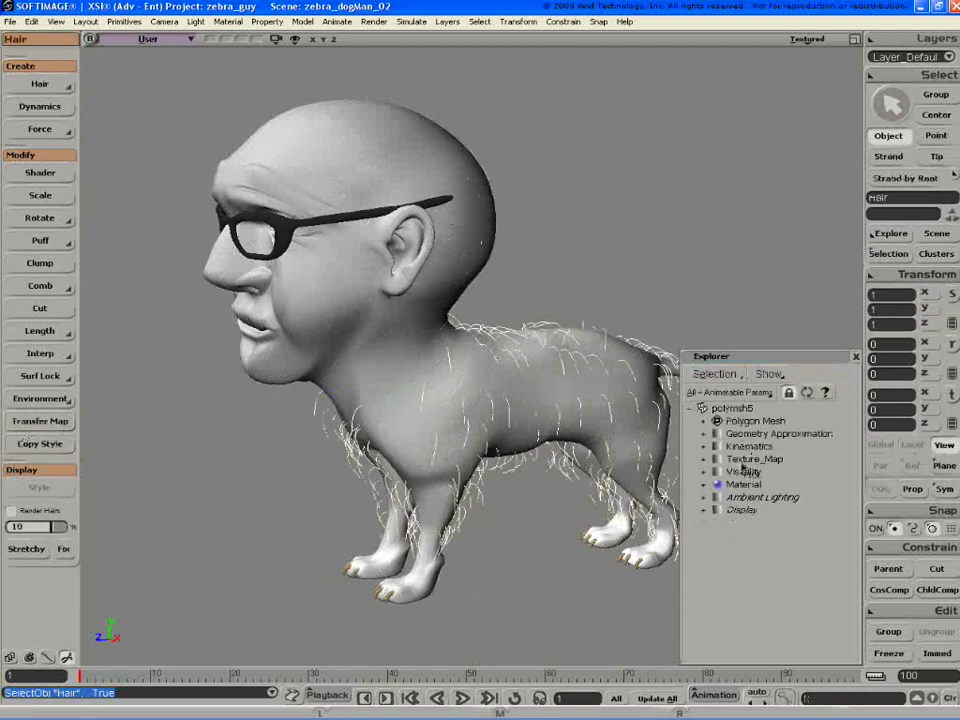
left_click(748, 459)
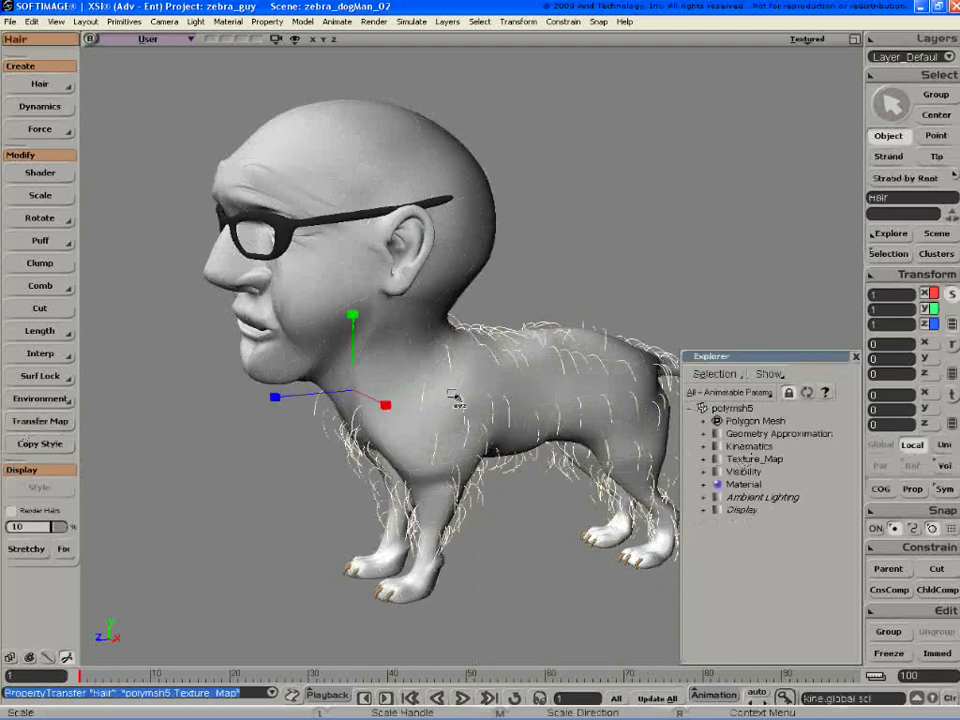
key("x")
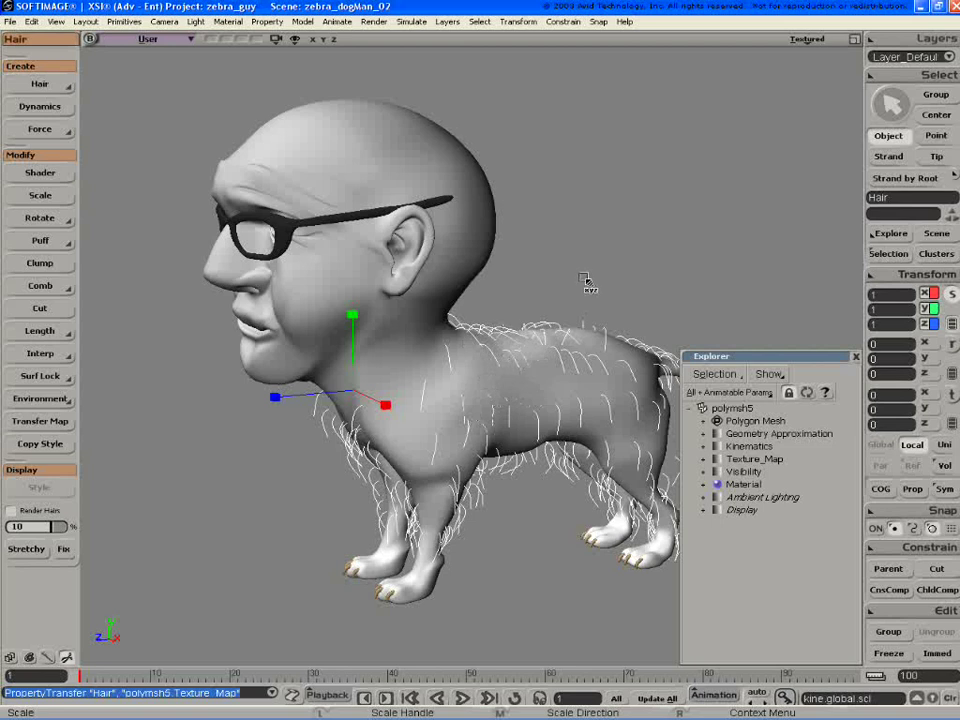
key("space")
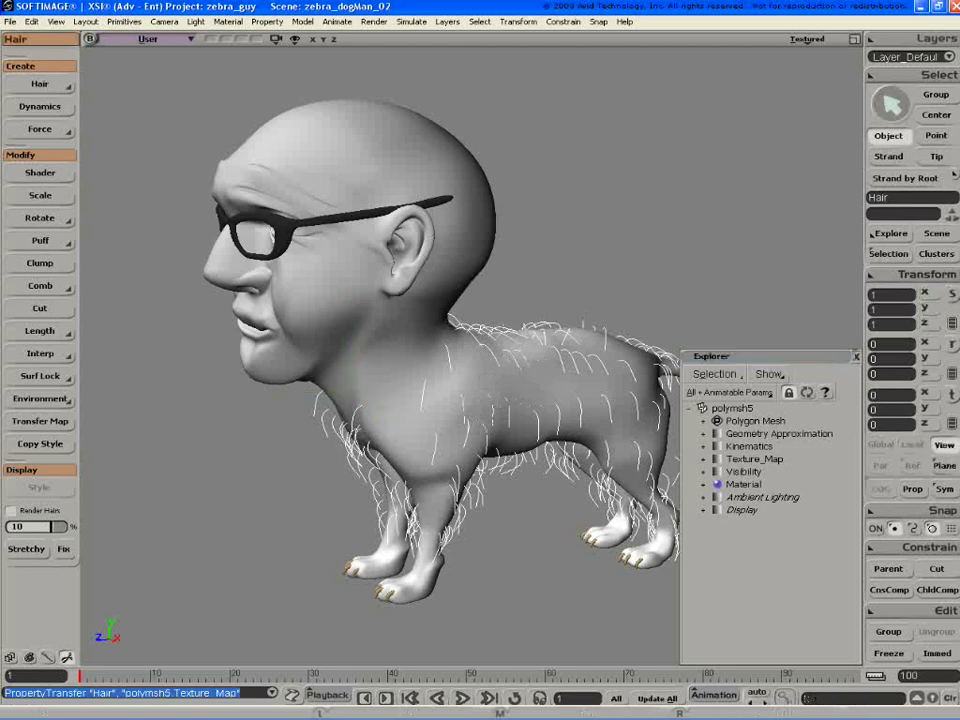
left_click(855, 357)
Draw a render region over the dog's torso to preview the rendered hair
key("q")
left_click_drag(428, 333, 660, 497)
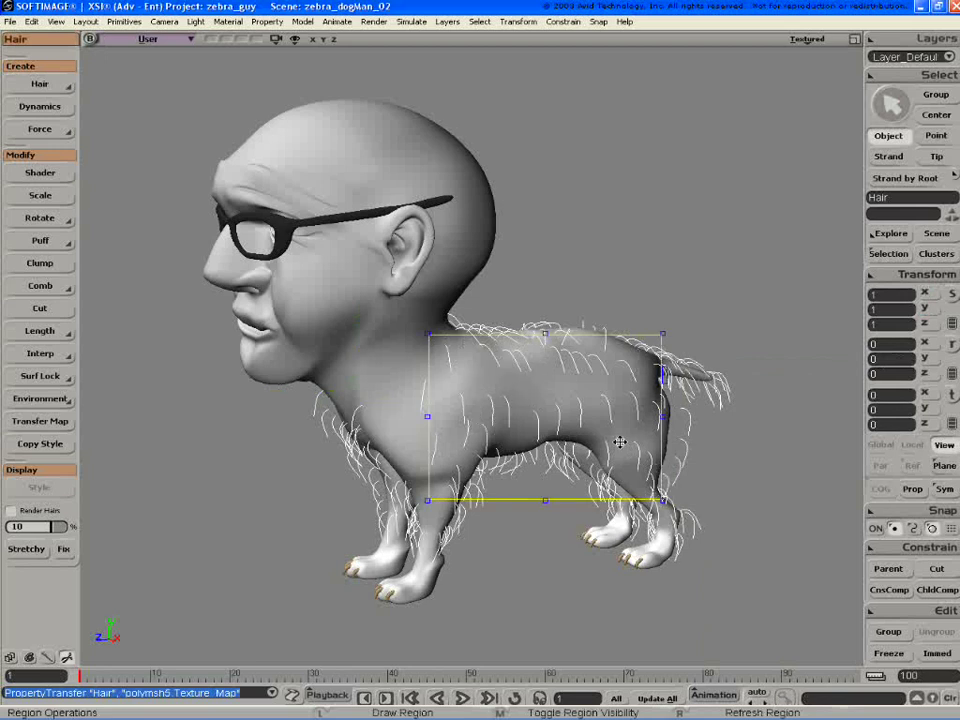
key("space")
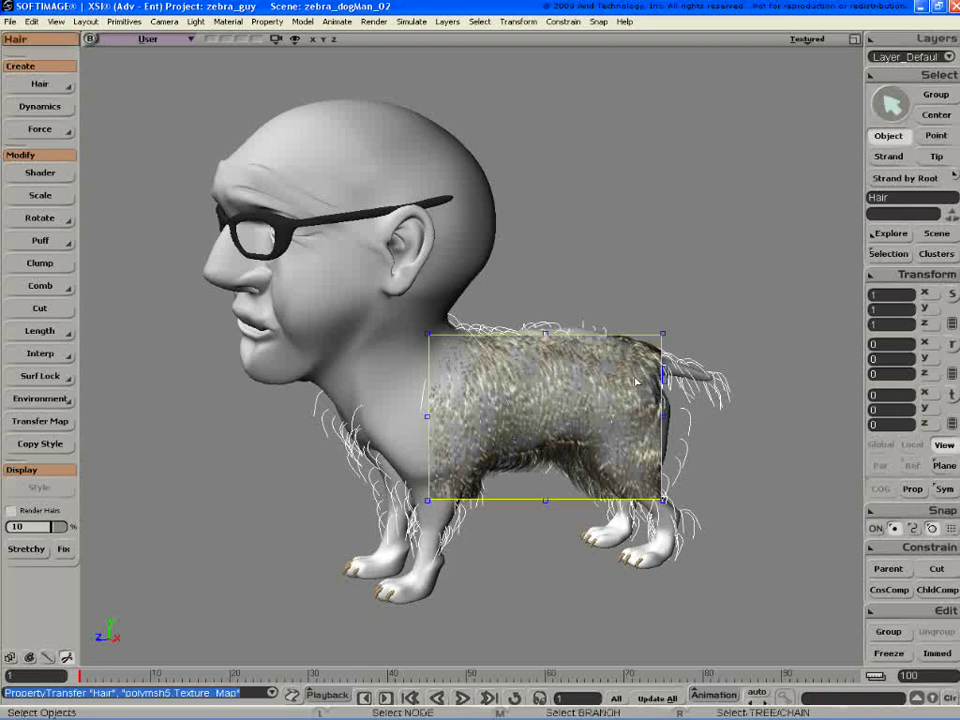
Open the Hair_Renderer shader properties from the hair's render tree and close the tree
key("7")
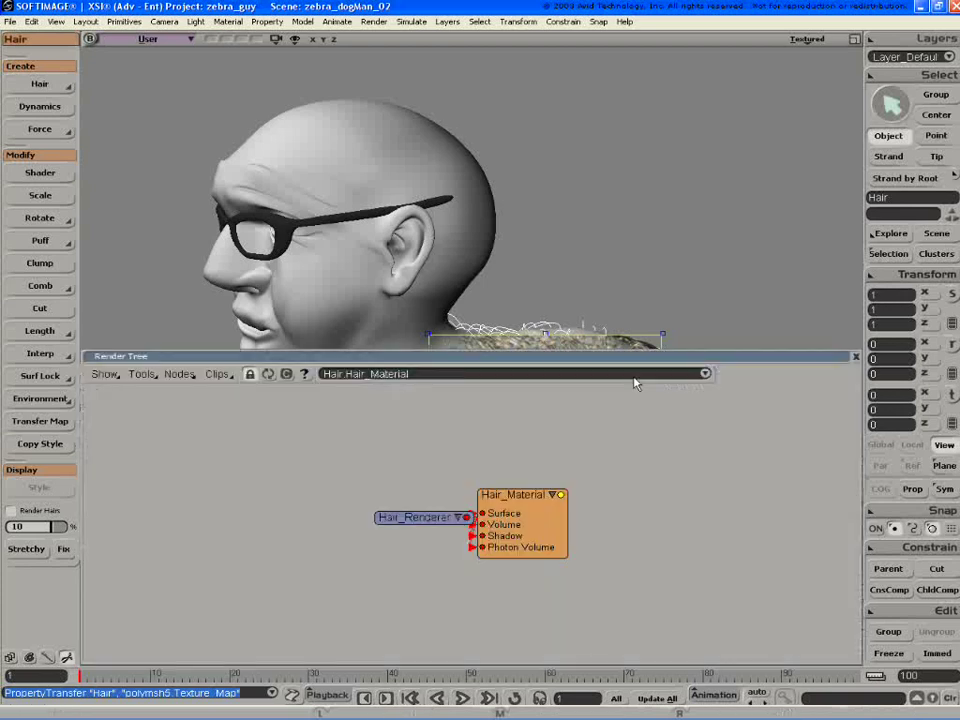
double_click(422, 517)
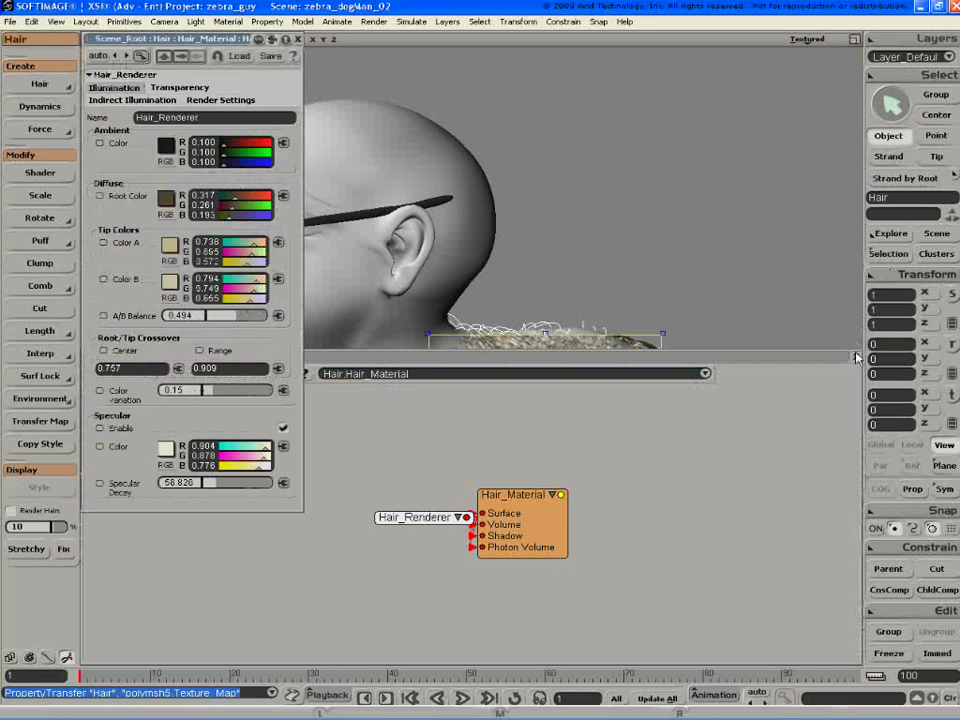
key("7")
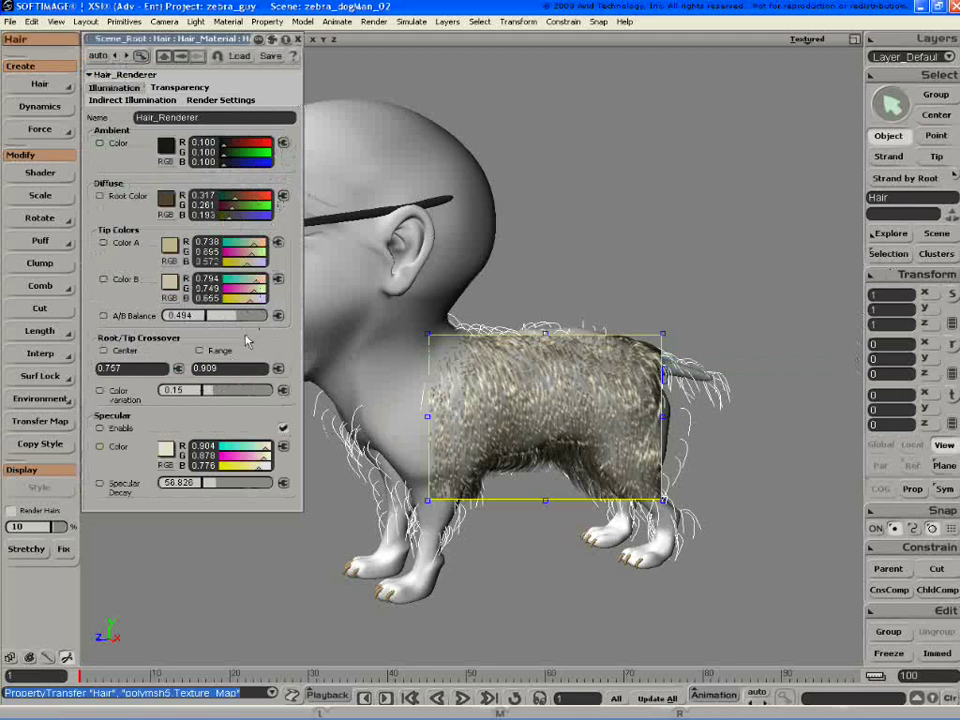
Connect an Image shader to the hair's diffuse Root Color and use the zebraMirror_jpg clip as its image
left_click(282, 198)
left_click(341, 242)
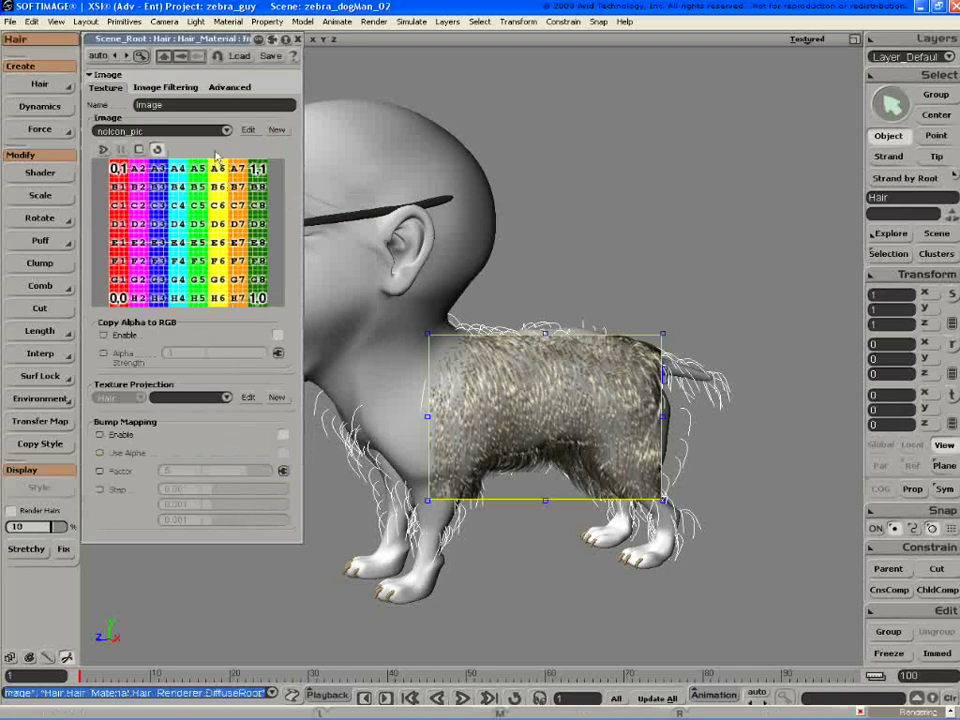
left_click(203, 129)
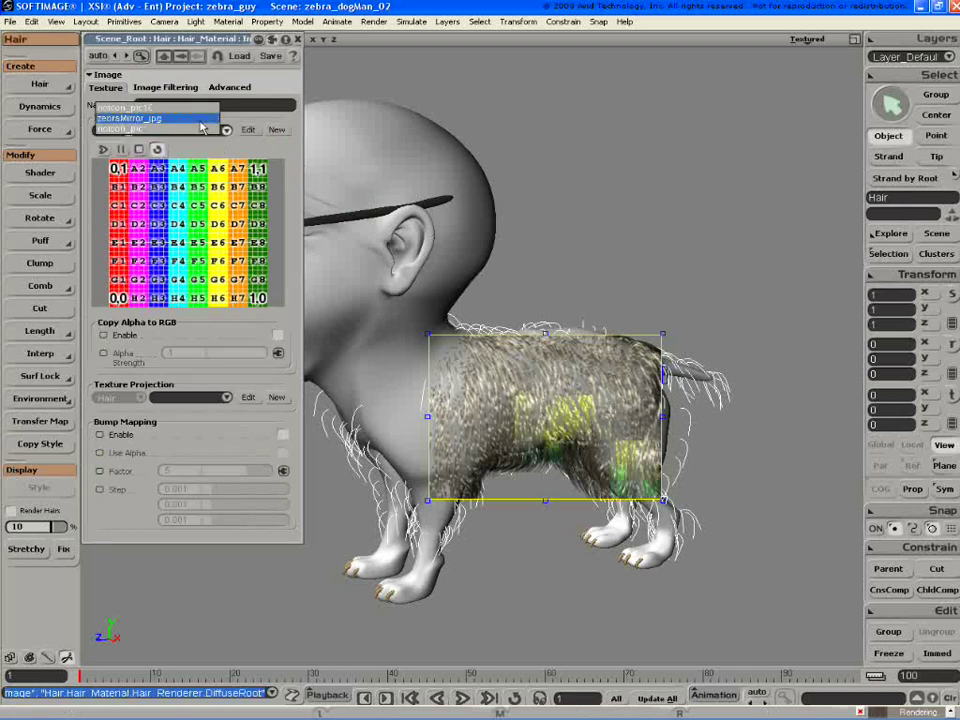
left_click(205, 120)
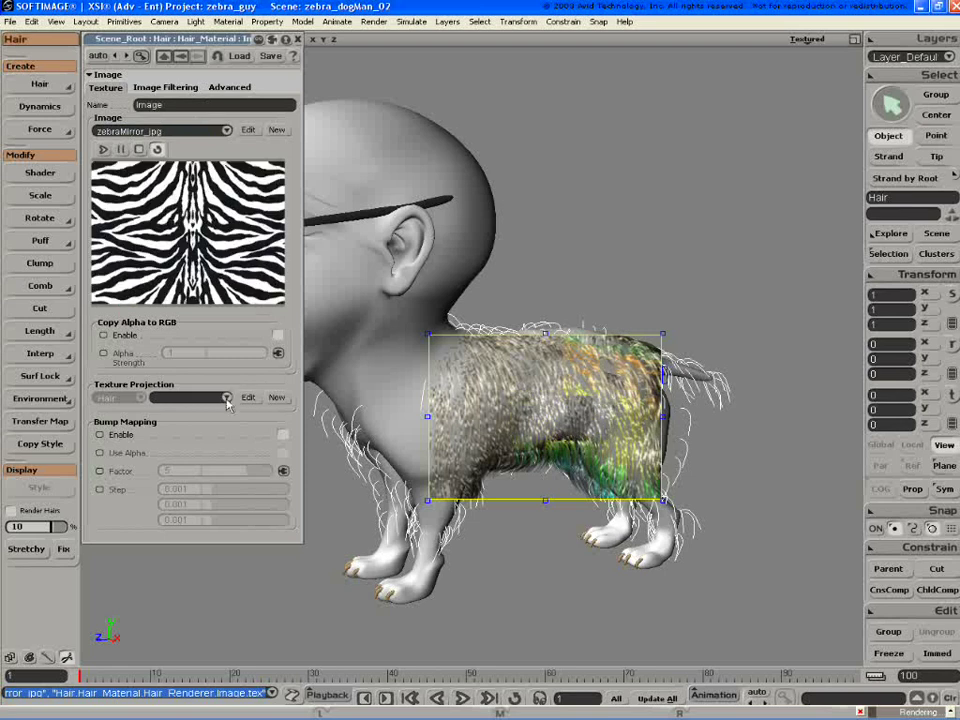
Assign Texture_Projection as the zebra image's texture projection and close the shader properties
left_click(227, 398)
left_click(212, 397)
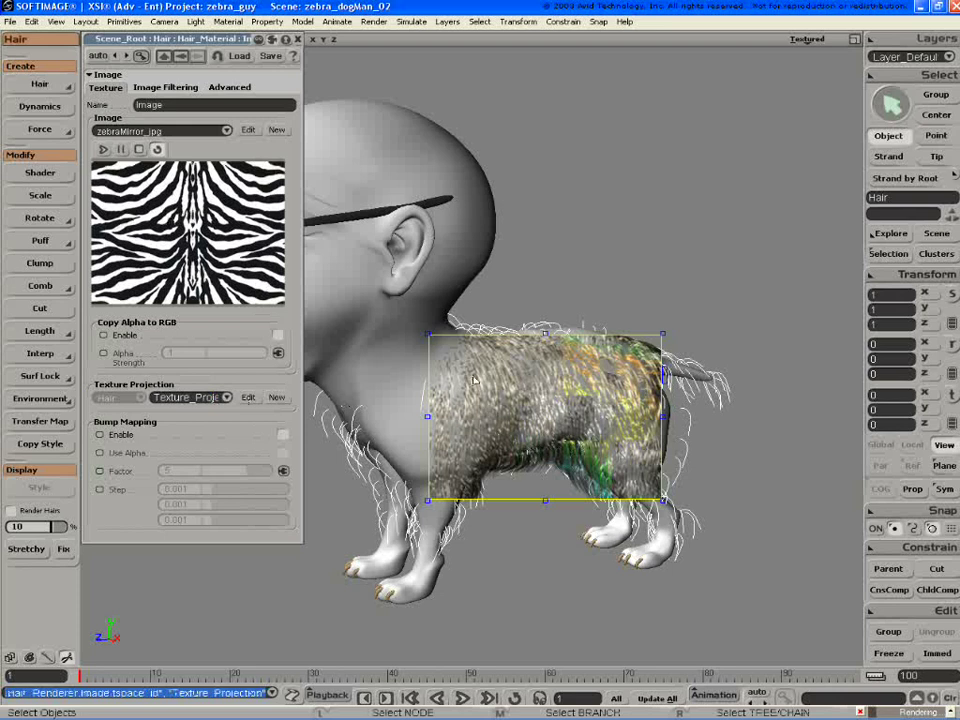
left_click(298, 39)
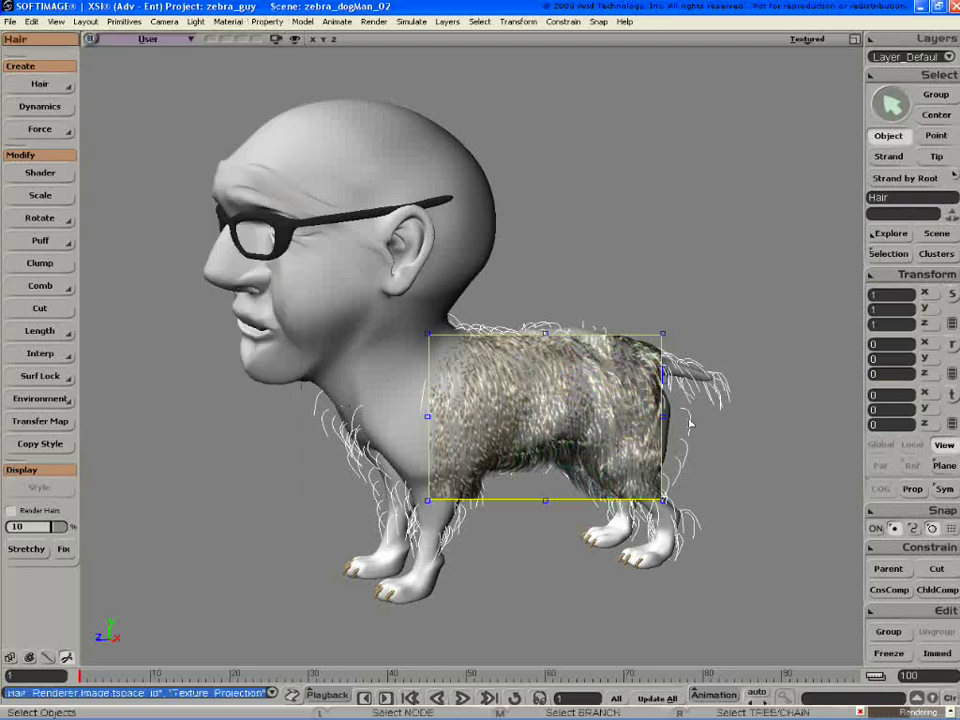
Review the hair object's effects settings and texture support properties, and close them
key("Return")
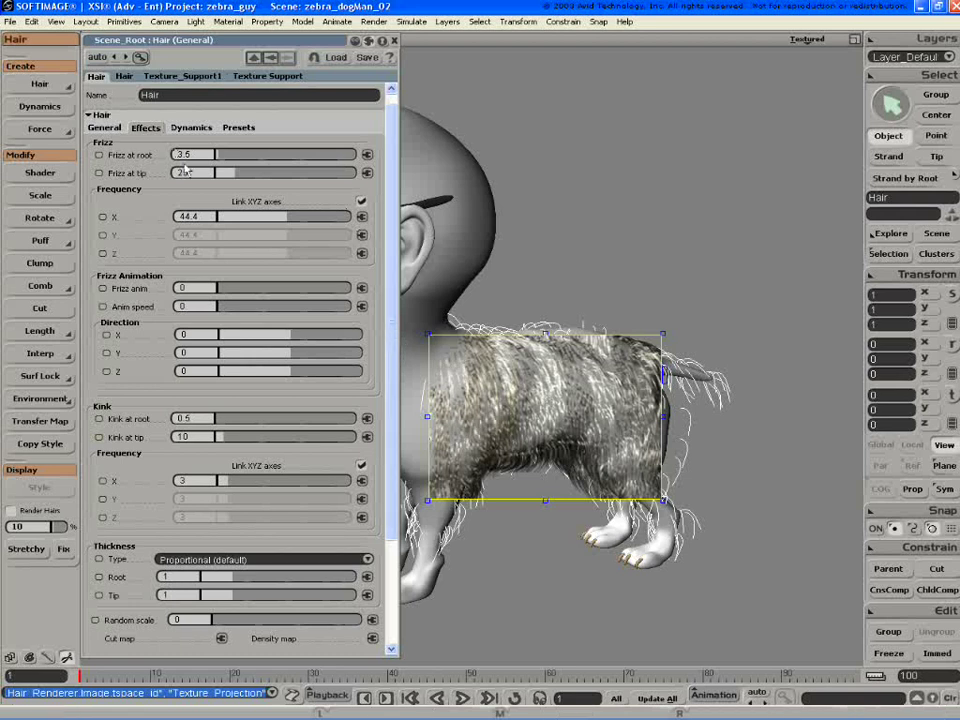
scroll(379, 345, "down", 5)
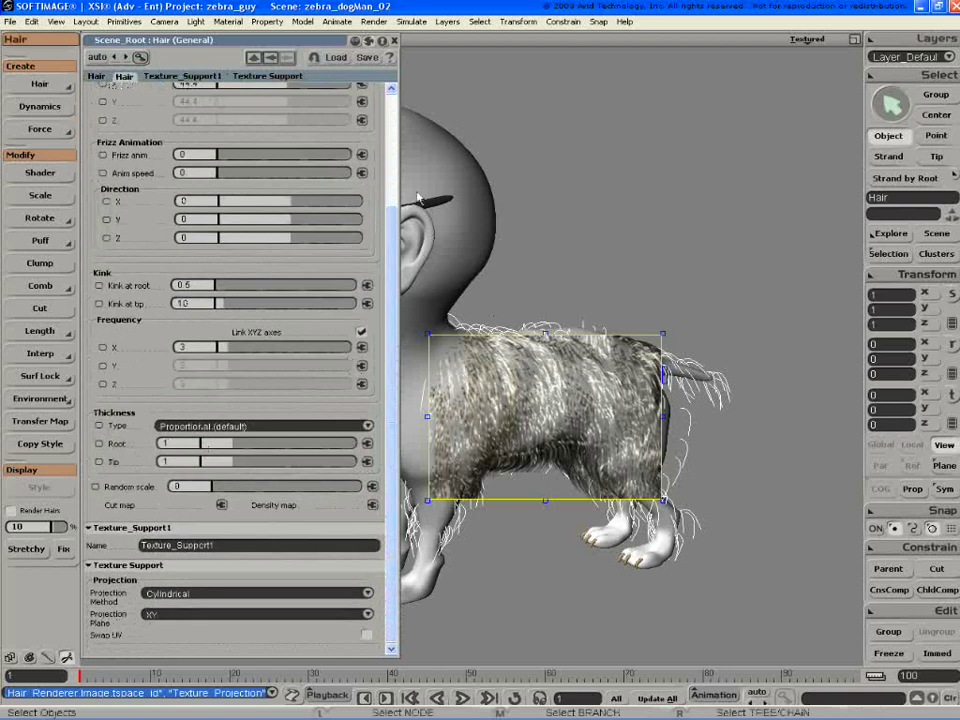
left_click(95, 77)
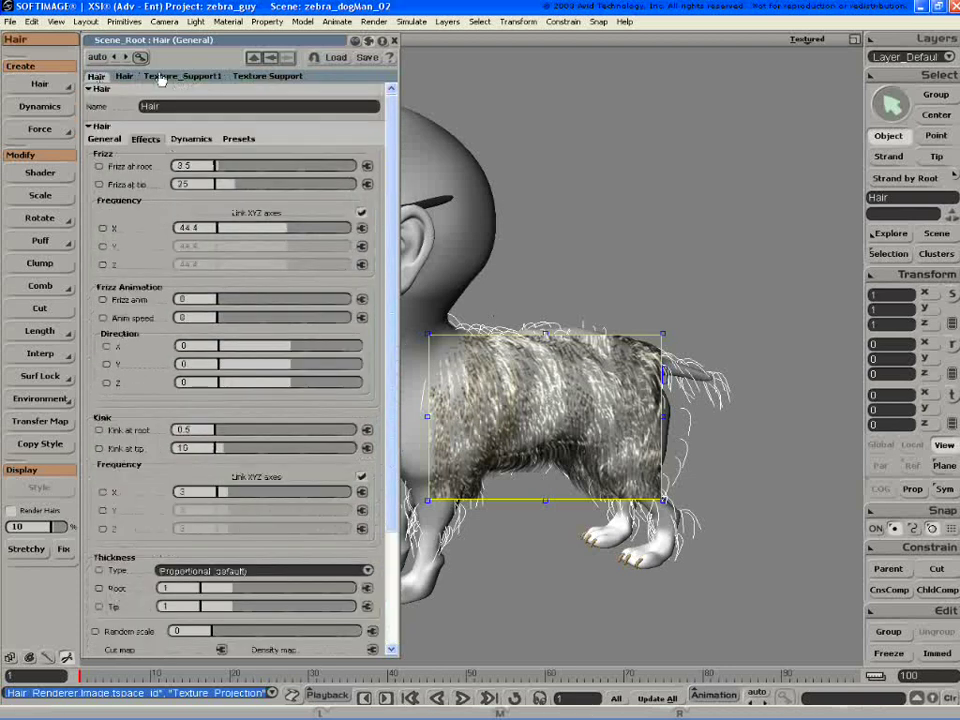
left_click(394, 41)
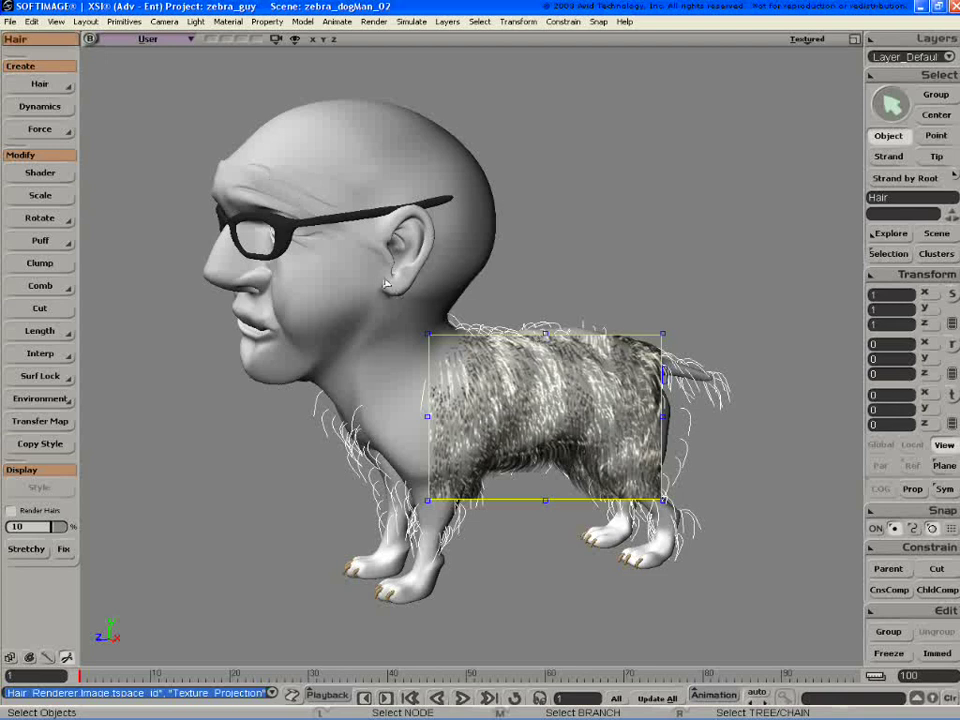